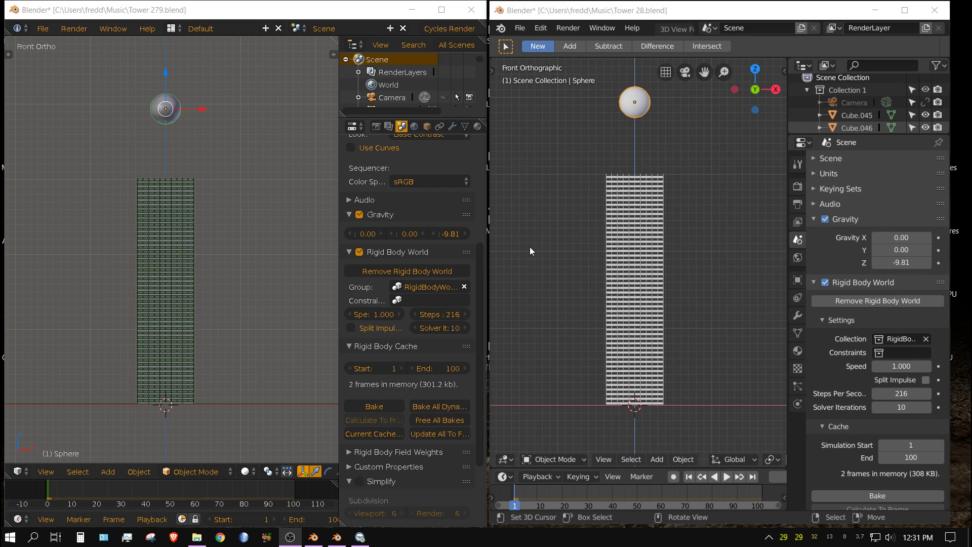
click(264, 14)
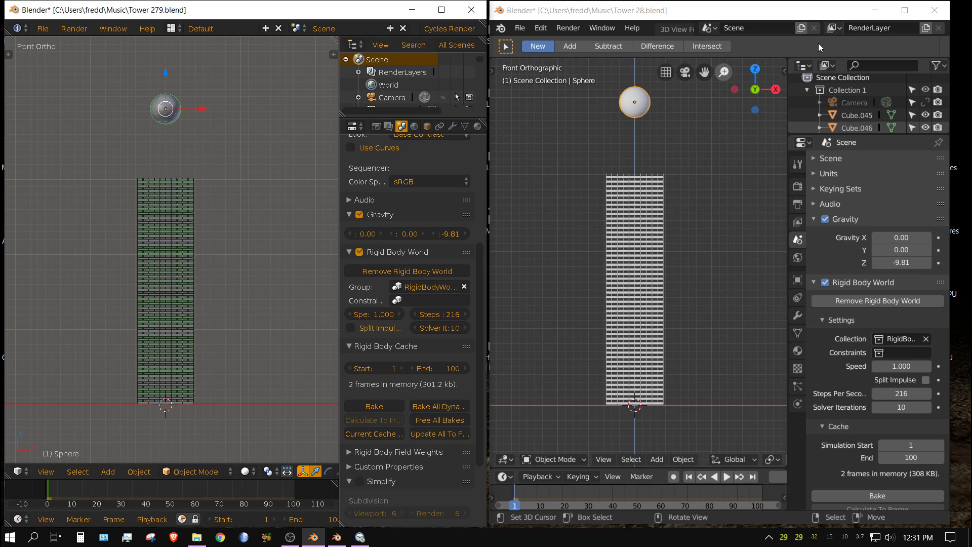
click(787, 14)
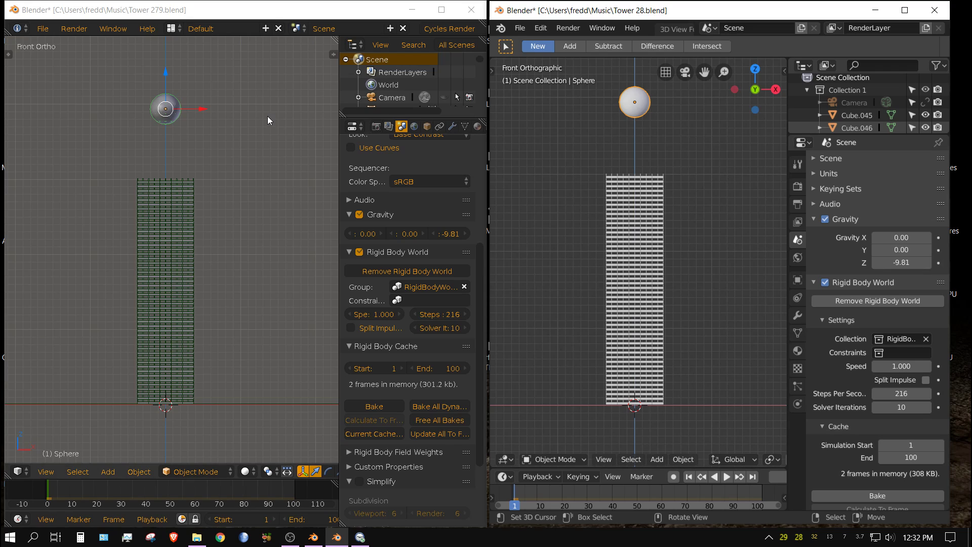
click(343, 137)
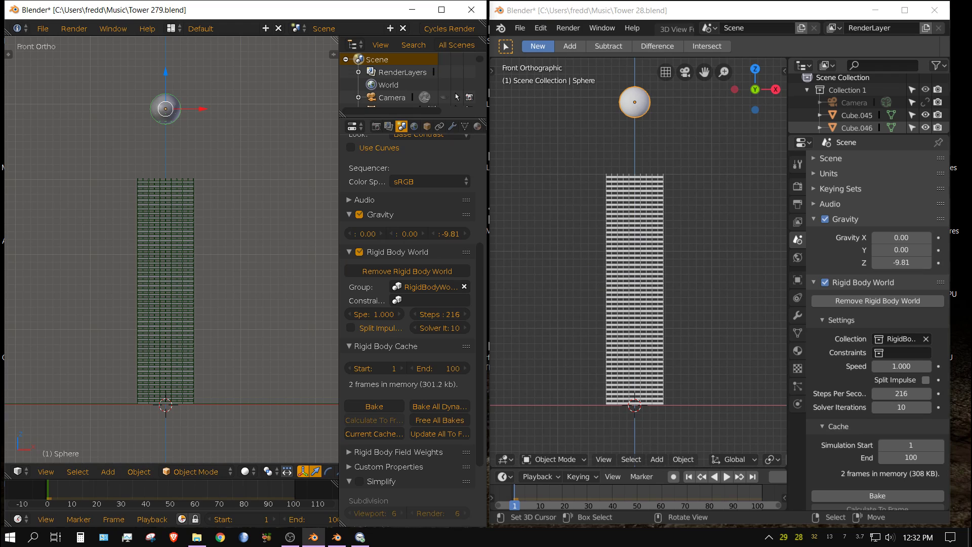
Step: Switch to Free Stopwatch and place its window over the Tower 28 file, clear of the Tower 279 bake settings
click(360, 537)
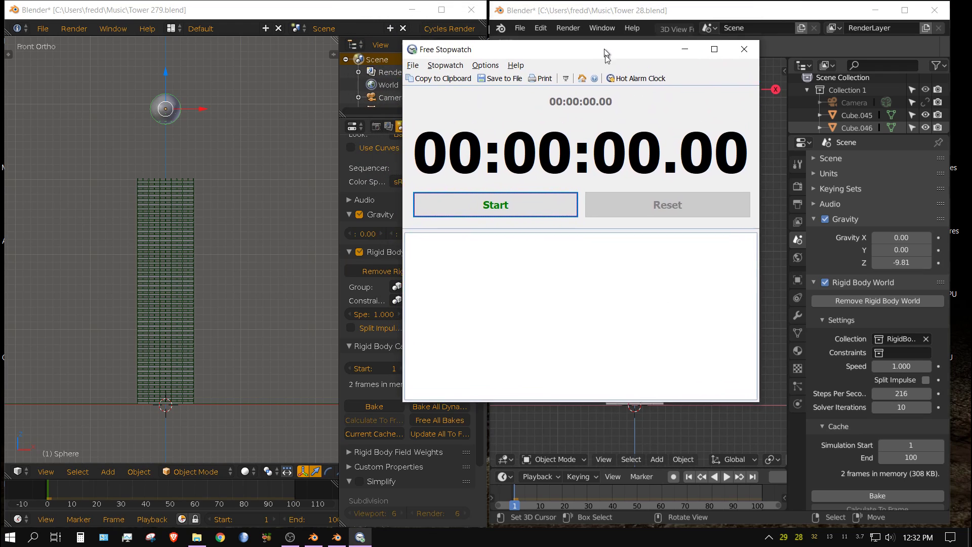
drag(603, 47, 615, 116)
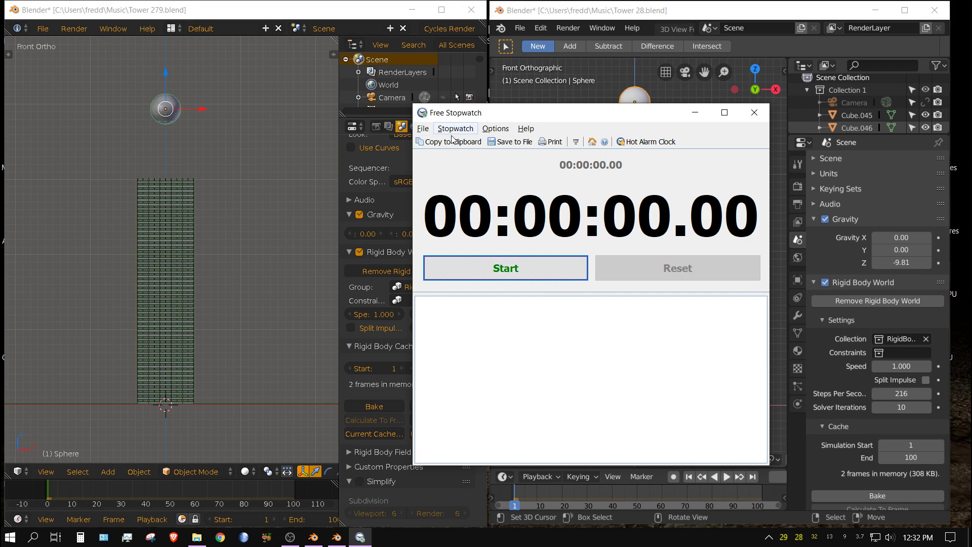
drag(577, 116, 687, 102)
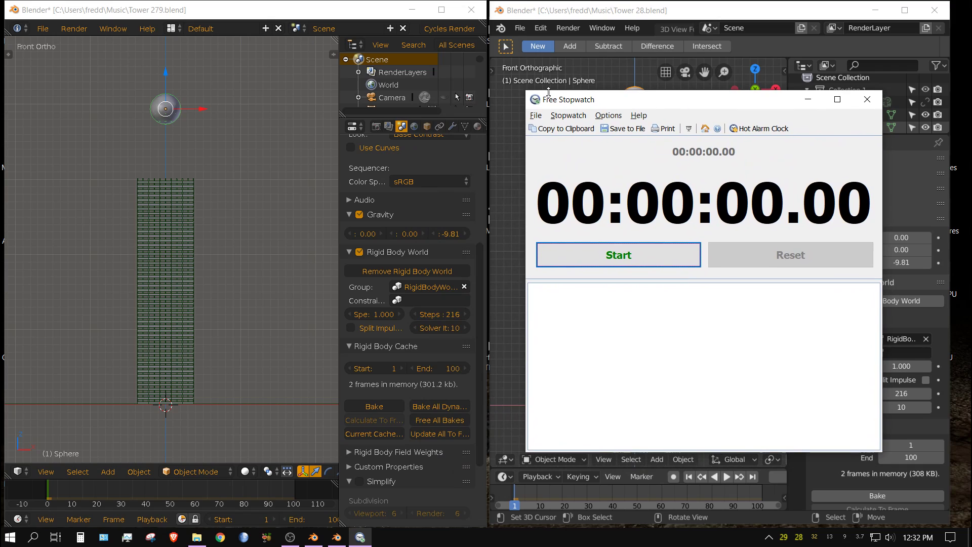
Step: Bake the rigid body cache of Tower 279 for frames 1 to 100 and time the bake with Free Stopwatch
click(310, 13)
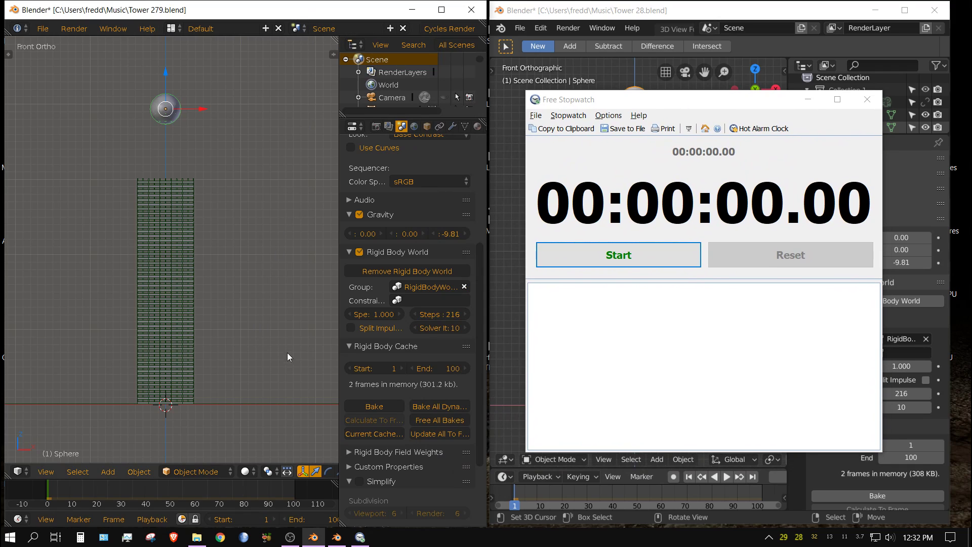
click(379, 408)
click(618, 260)
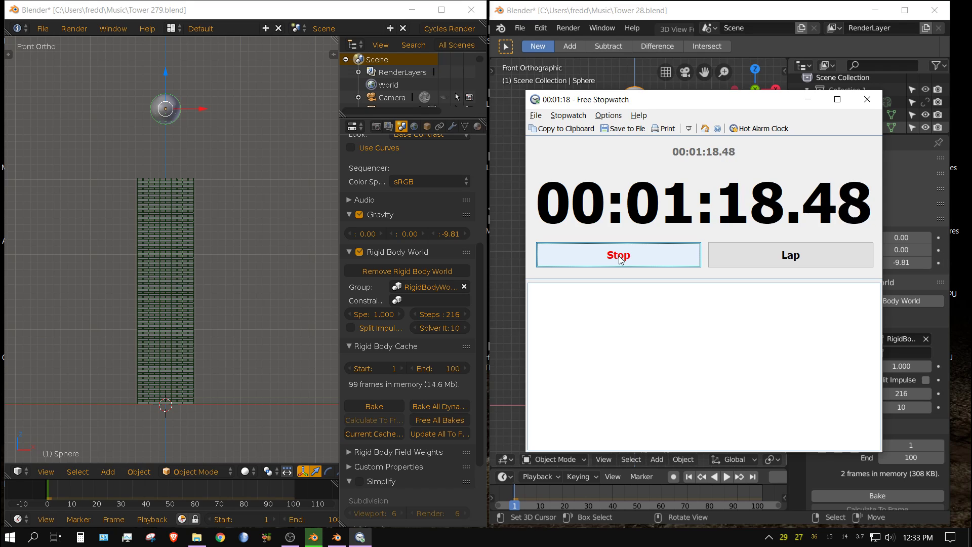
click(620, 257)
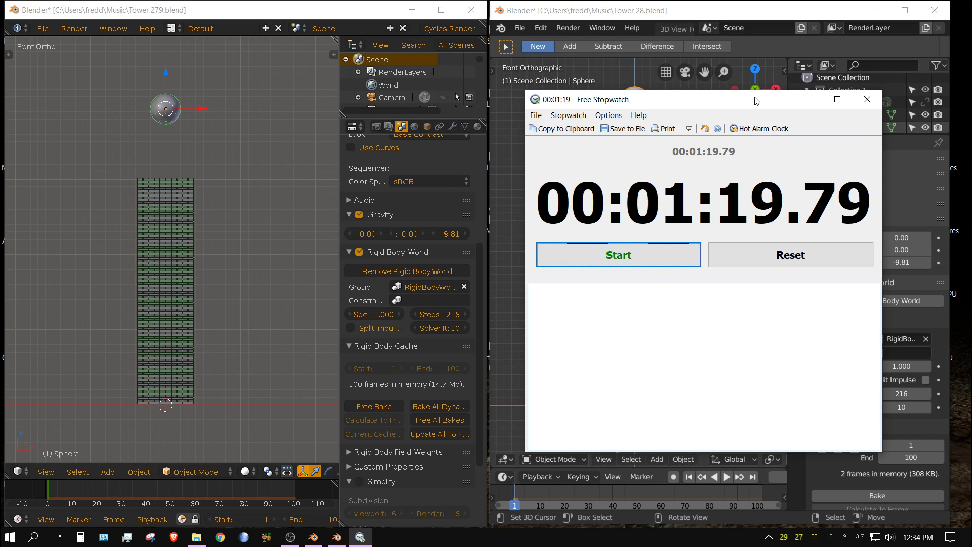
Step: Bring both Blender windows back into view, place Free Stopwatch over the Tower 279 file and reset it to zero
drag(754, 101, 299, 80)
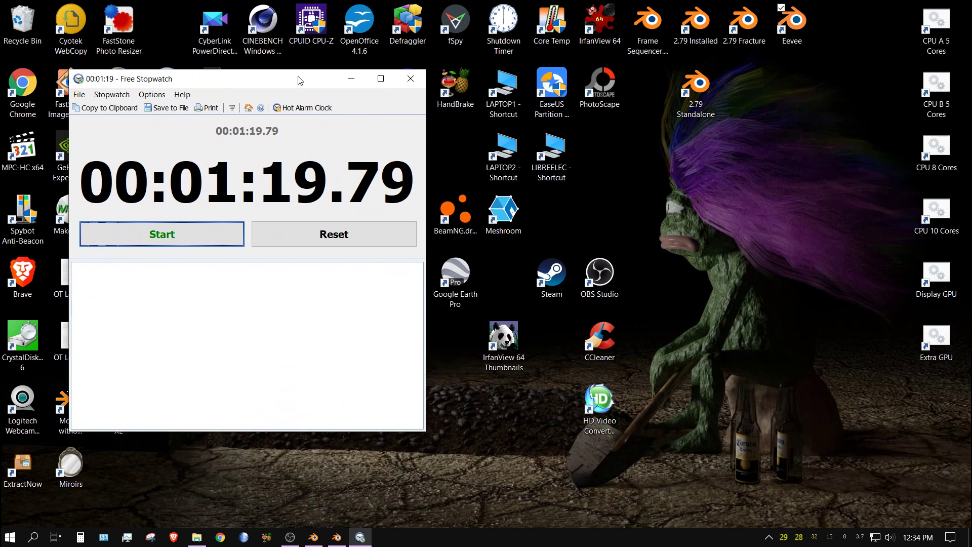
click(314, 537)
click(336, 536)
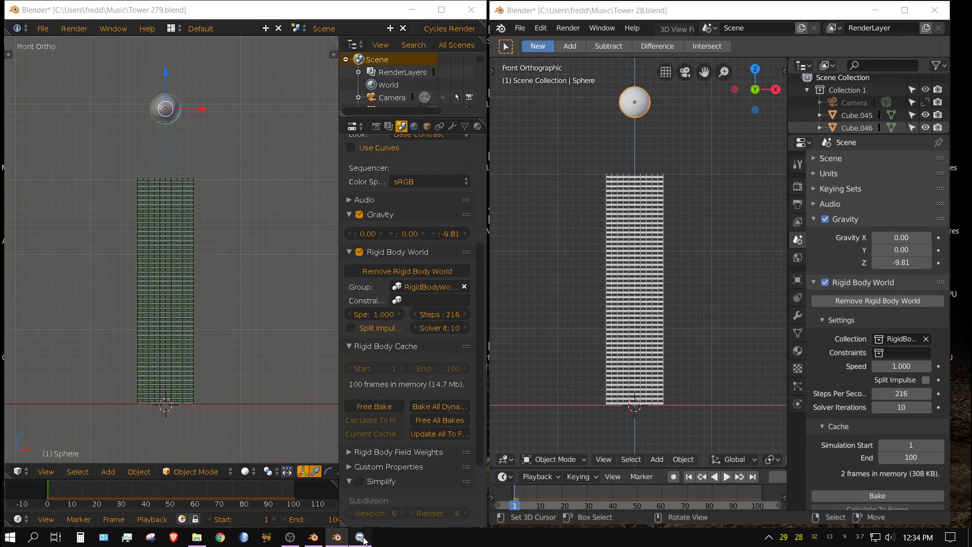
click(360, 537)
mouse_move(247, 83)
mouse_down()
mouse_move(312, 53)
mouse_move(357, 4)
mouse_move(316, 108)
mouse_move(341, 0)
mouse_move(202, 100)
mouse_move(232, 68)
mouse_move(245, 74)
mouse_up()
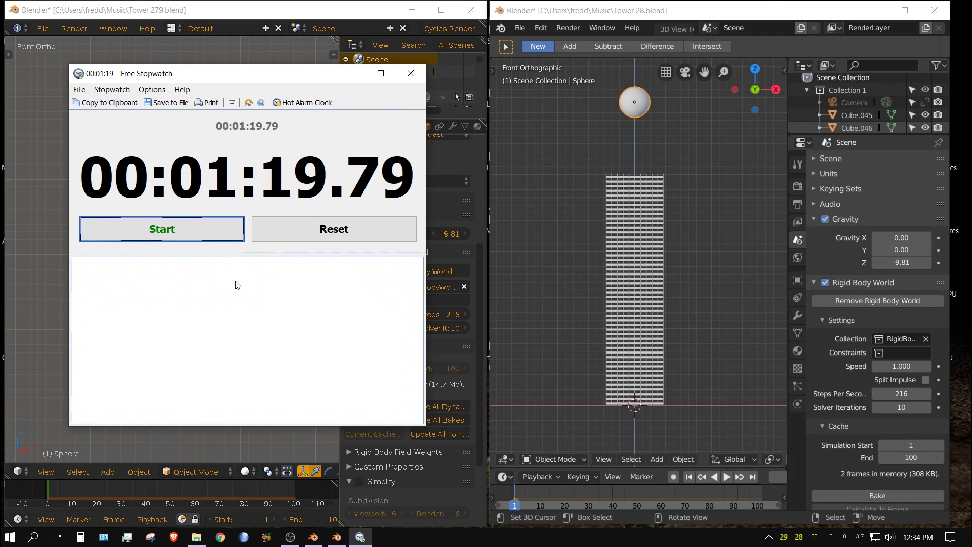
click(333, 230)
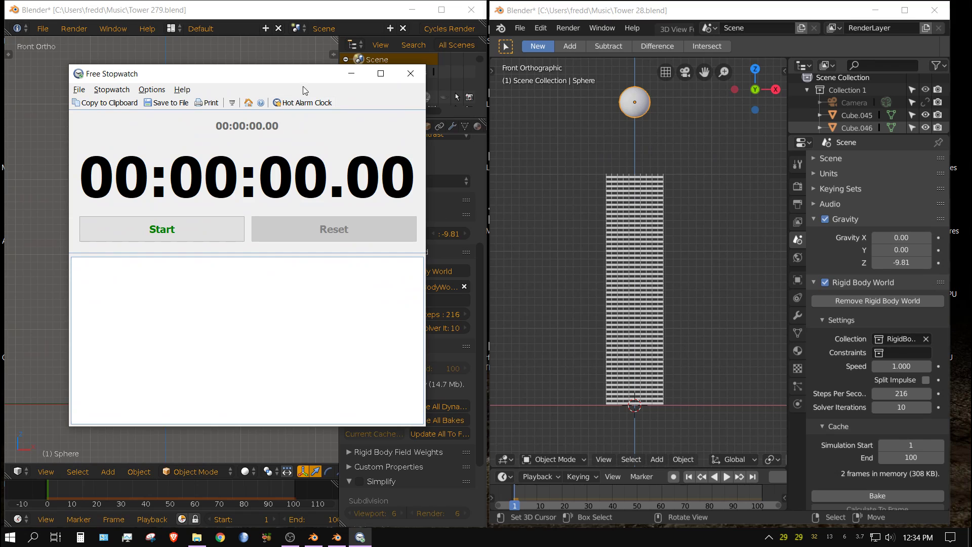
drag(280, 72, 336, 82)
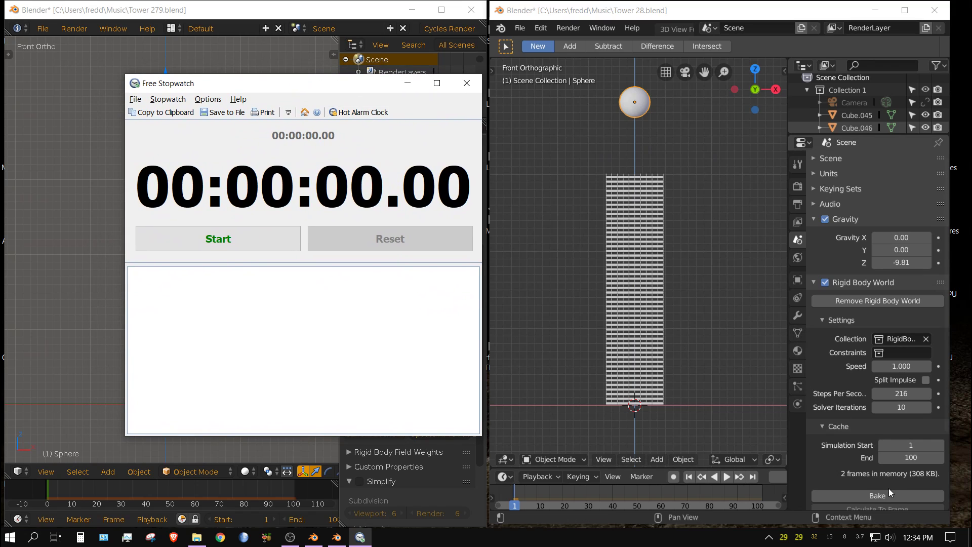
Step: Bake the rigid body cache of Tower 28 for frames 1 to 100 and time the bake with the stopwatch
click(866, 496)
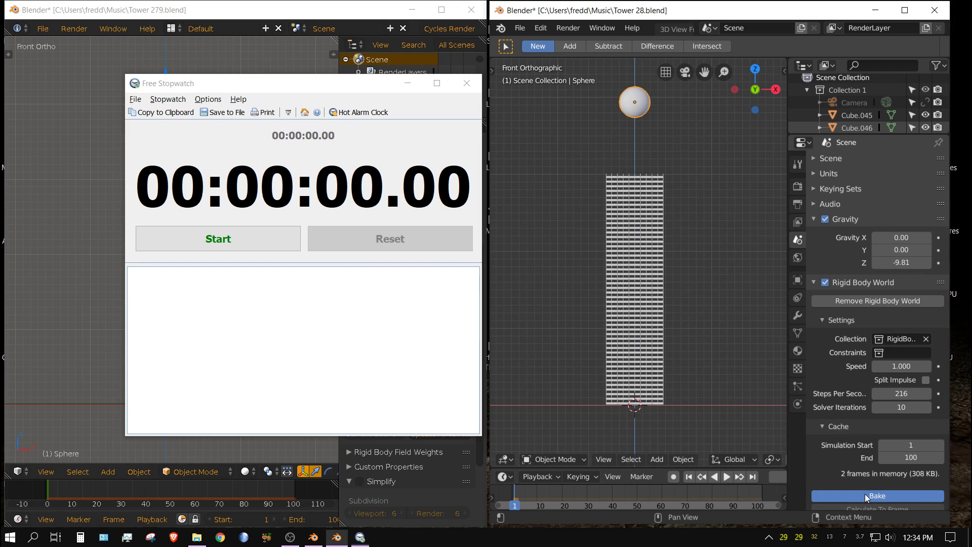
click(273, 338)
key(space)
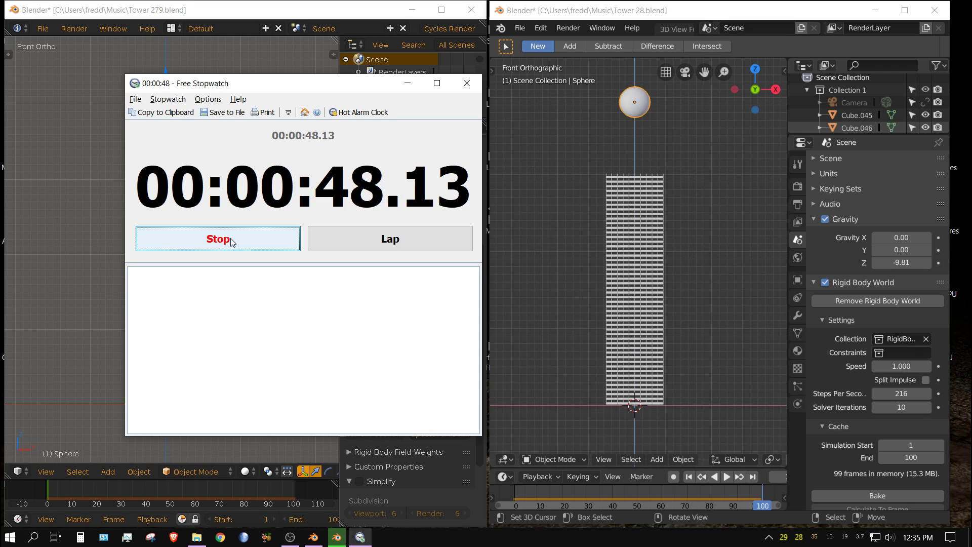
click(232, 242)
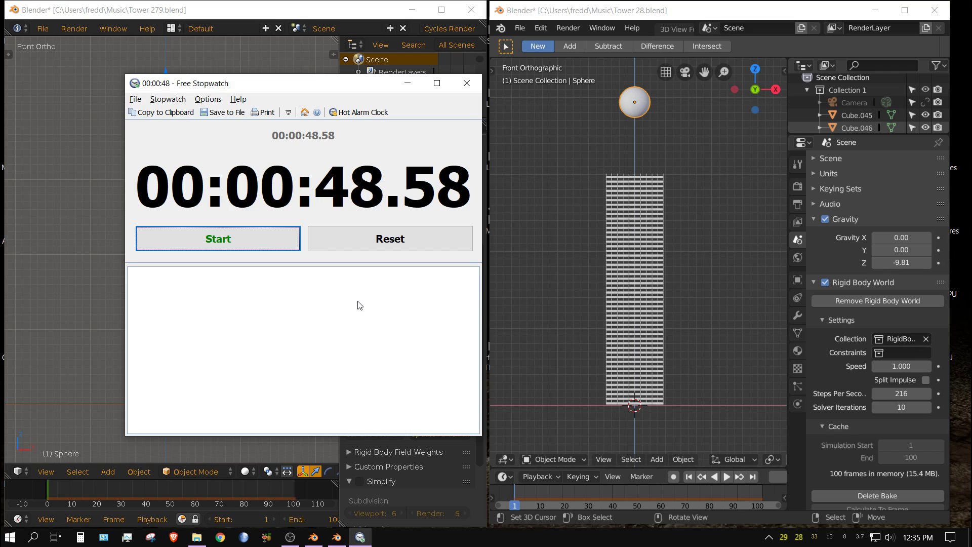
Step: Switch to Calculator, divide 48 by 79 to compare the two bake times, and minimise it
click(79, 538)
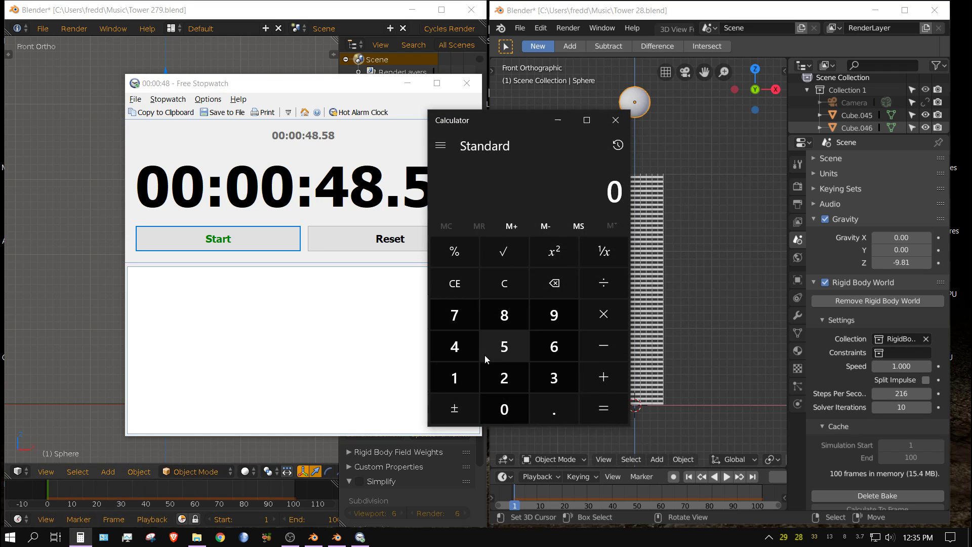
click(455, 346)
click(500, 317)
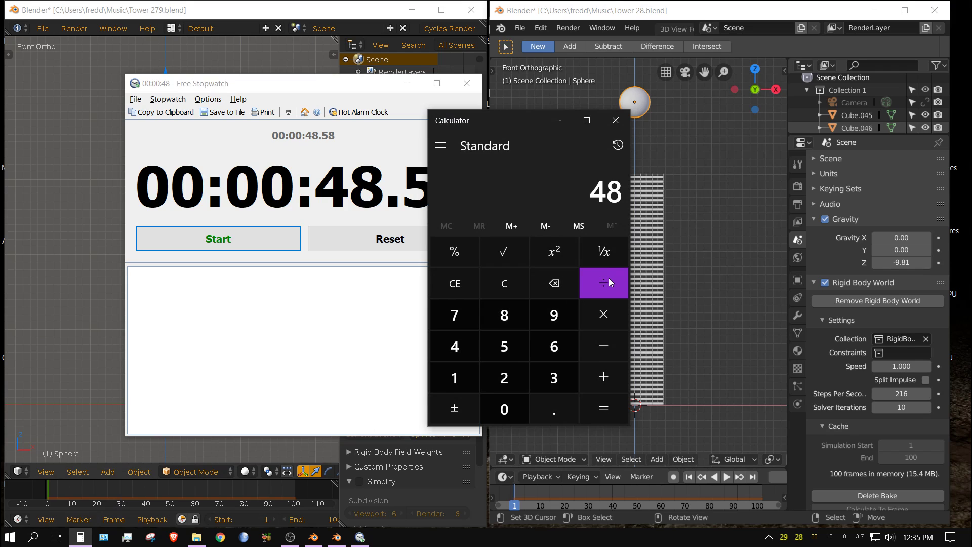
click(610, 282)
click(460, 317)
click(558, 316)
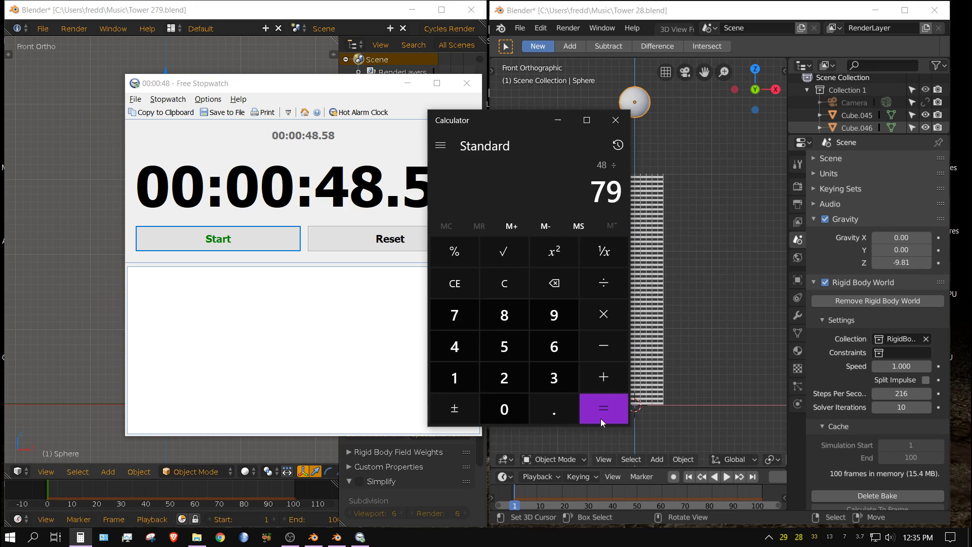
click(621, 412)
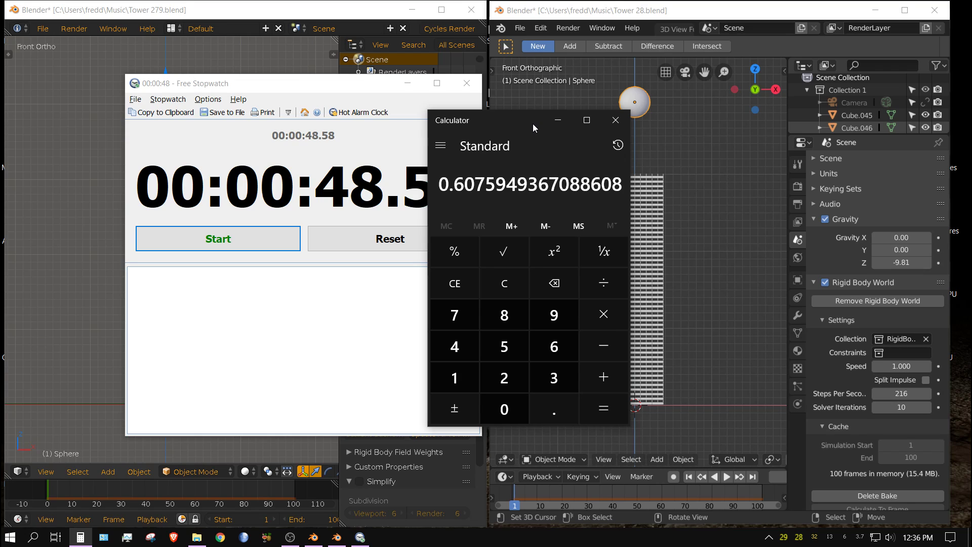
click(559, 121)
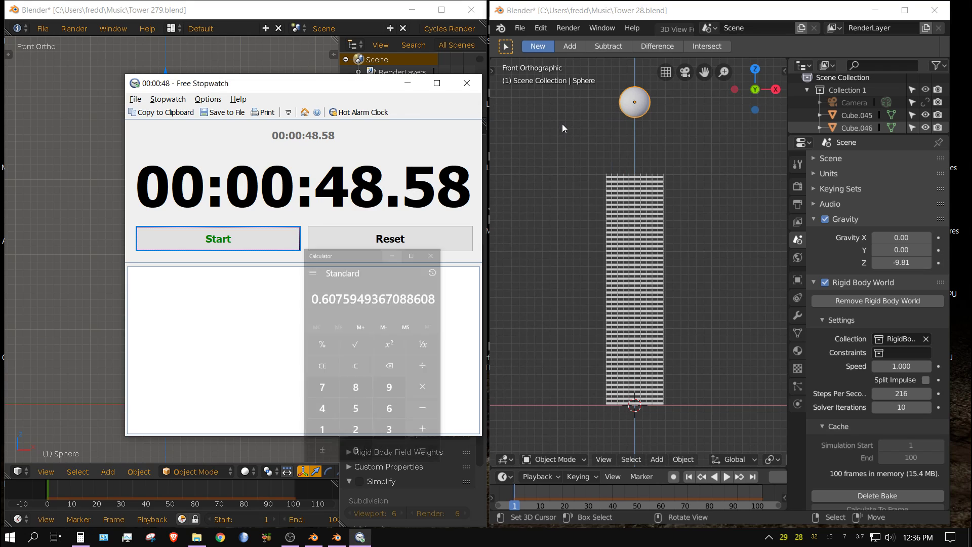
Step: Minimise the stopwatch and show frame 40 of the baked simulation in both Tower 28 and Tower 279
click(404, 86)
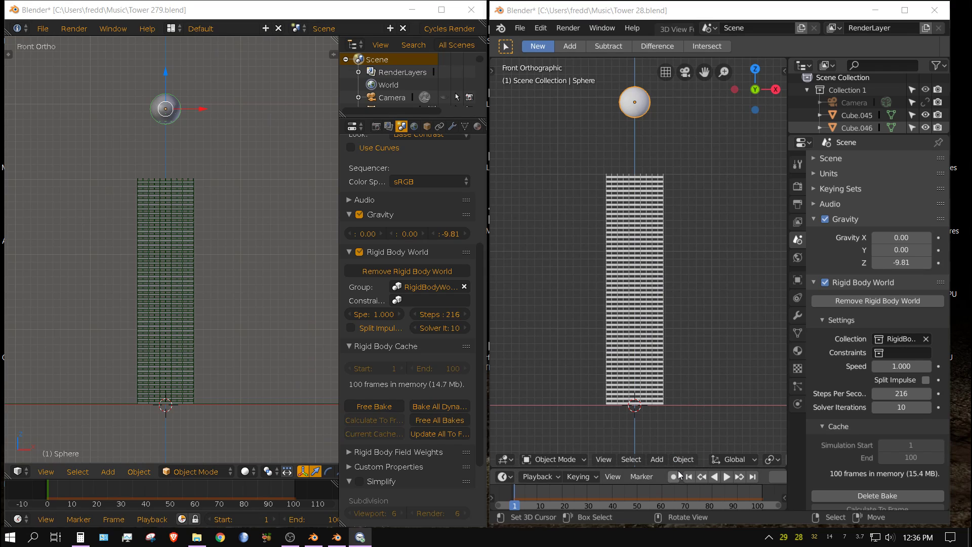
click(612, 494)
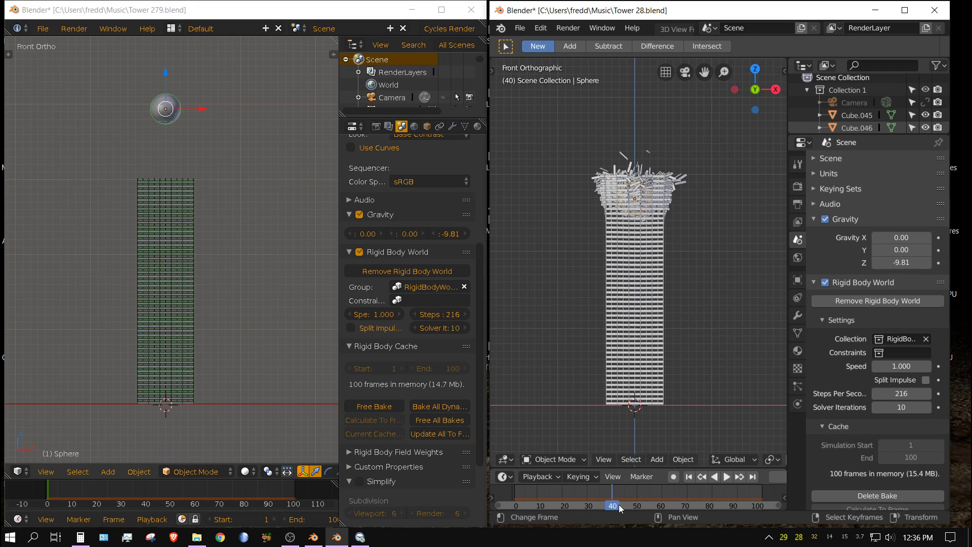
click(144, 490)
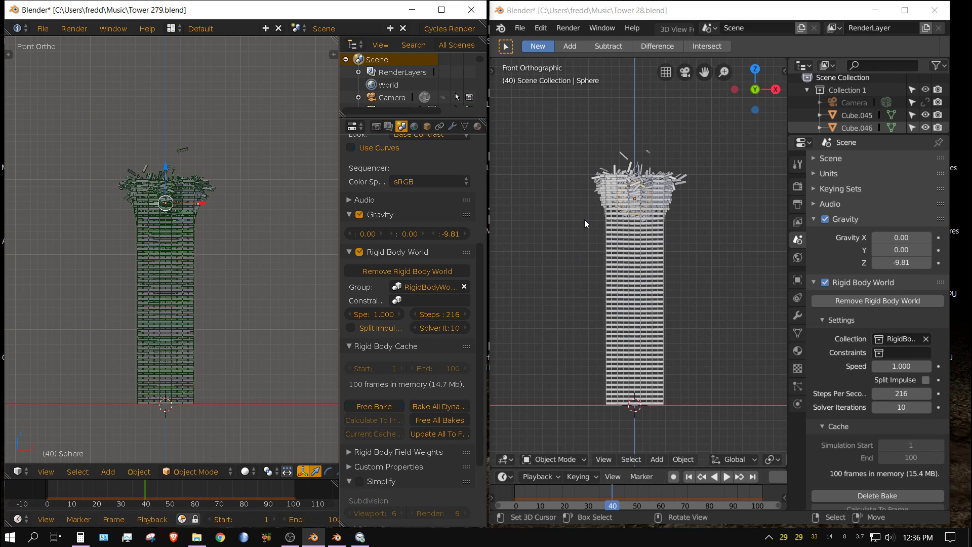
Step: Examine the shattered tower tops at frame 40 in both files, in perspective and close up in front view
scroll(648, 200, up, 3)
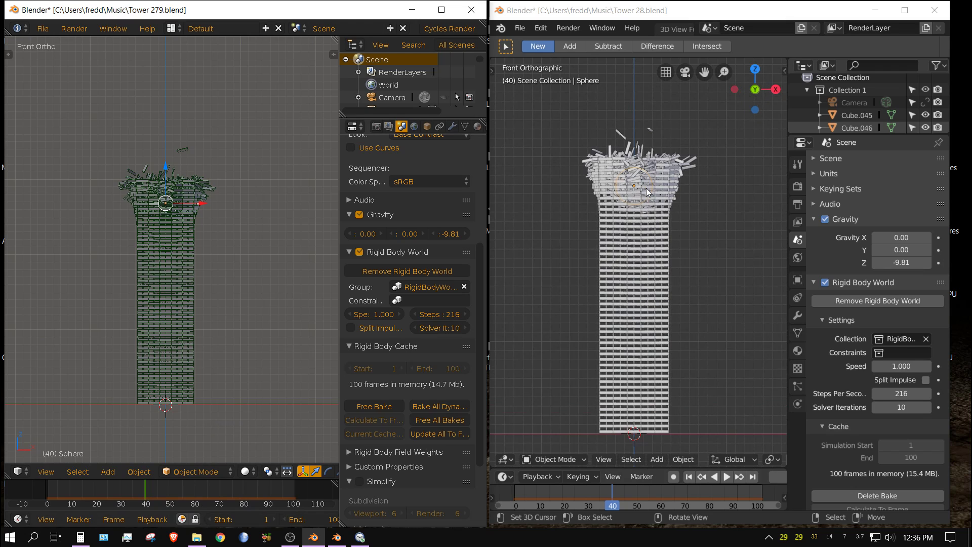
middle_drag(649, 134, 660, 180)
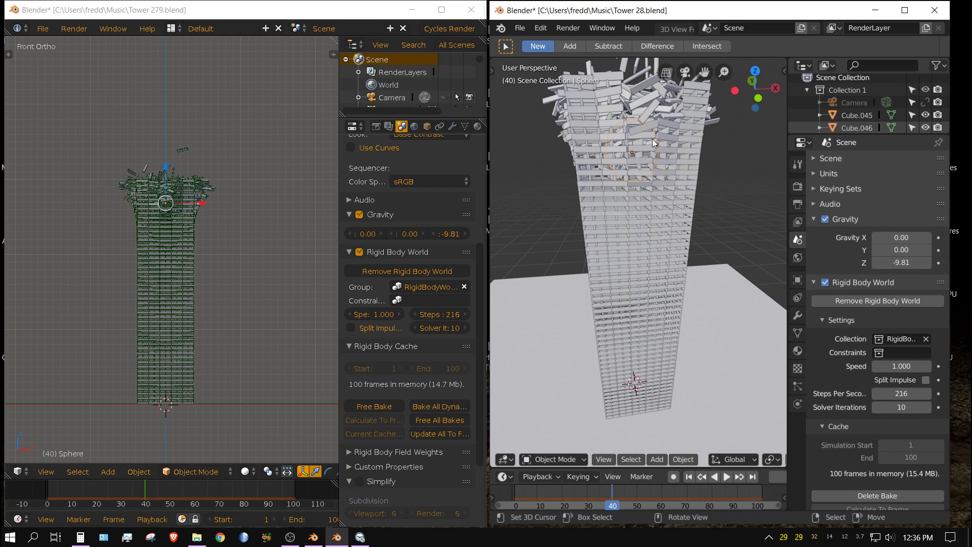
key(KP_1)
scroll(664, 247, up, 5)
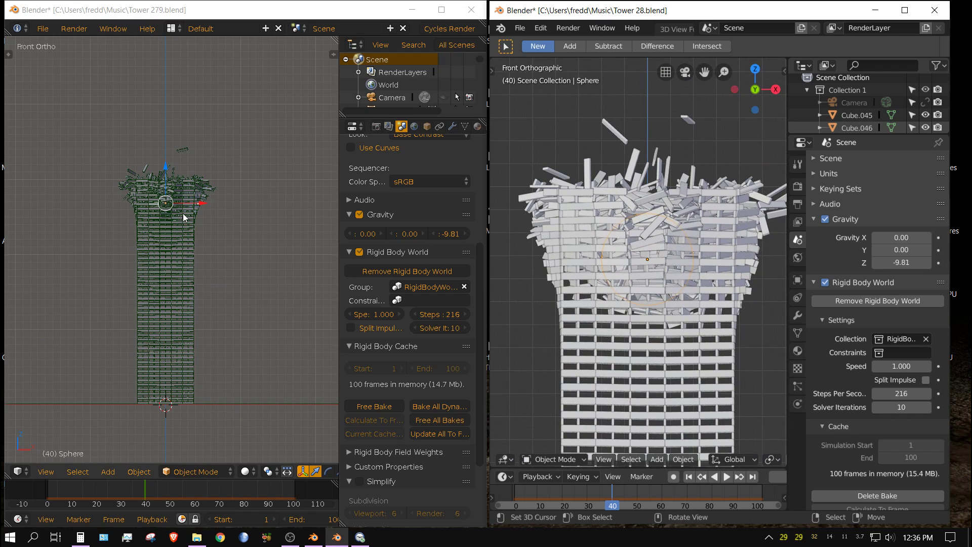
scroll(183, 214, up, 2)
scroll(168, 144, up, 2)
middle_drag(169, 145, 185, 233)
key(KP_1)
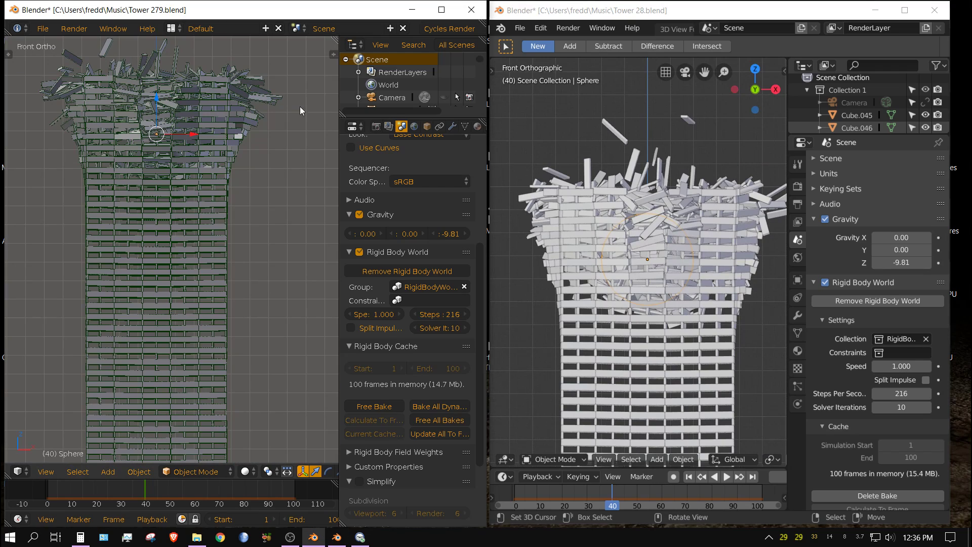
shift+middle_drag(203, 150, 208, 267)
scroll(208, 267, up, 2)
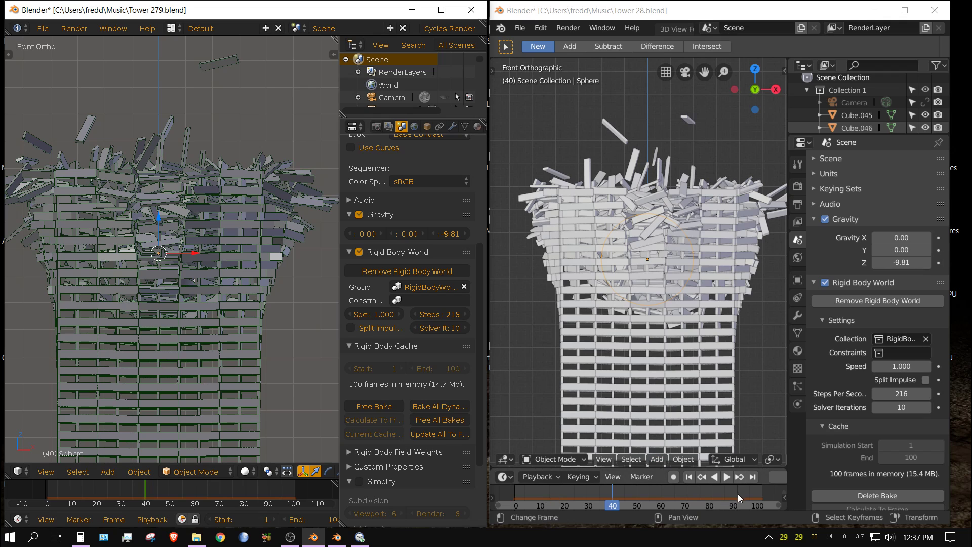
Step: Show frame 100 of the simulation in Tower 28 and Tower 279 to compare the collapsed piles in front view
click(753, 478)
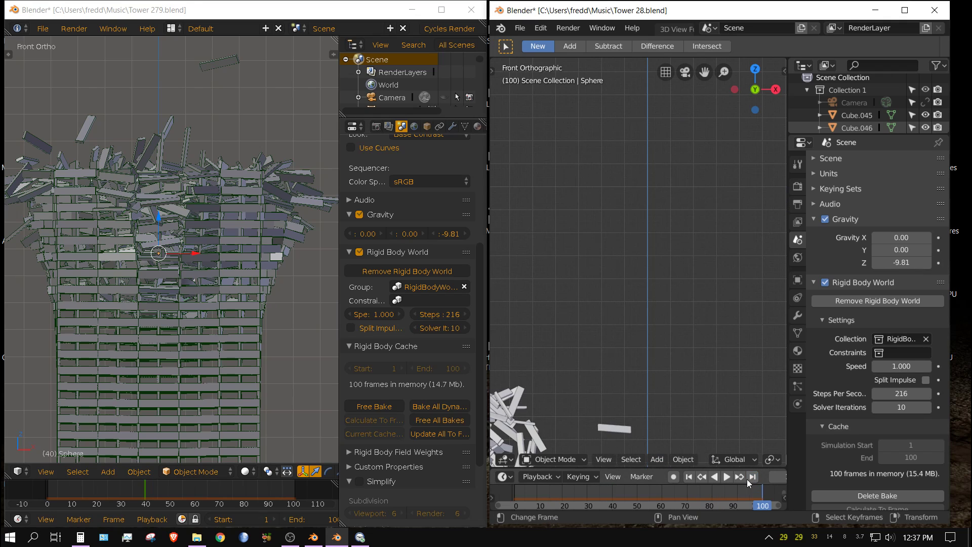
scroll(633, 343, down, 4)
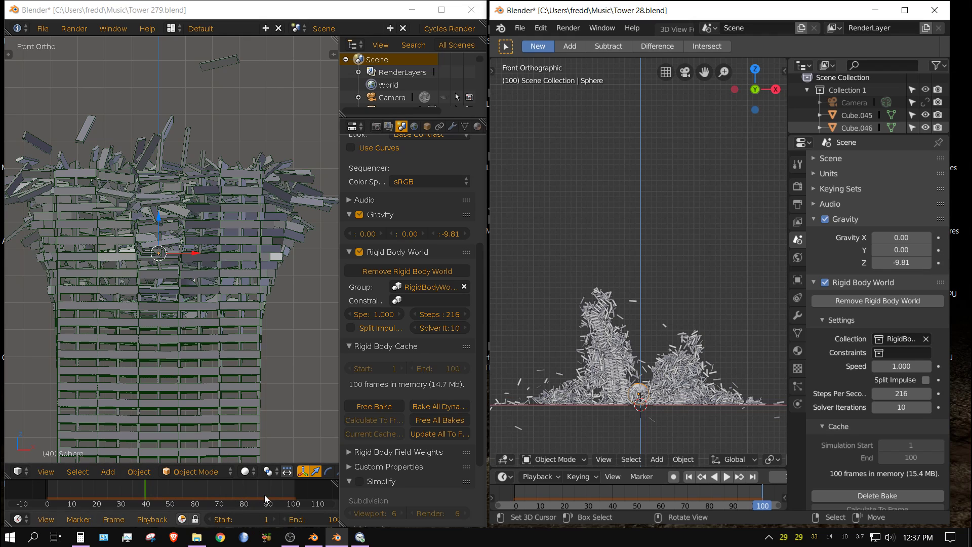
scroll(285, 515, down, 6)
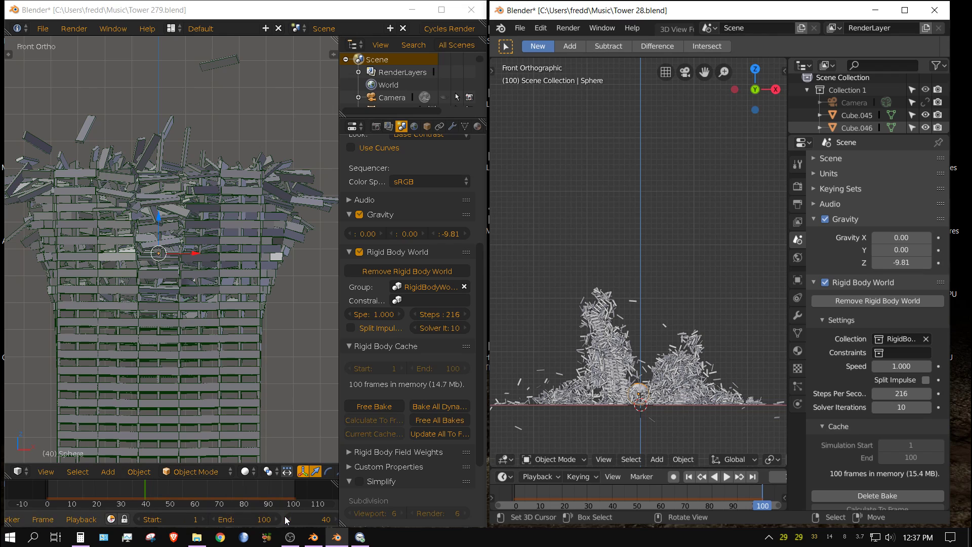
scroll(285, 515, down, 2)
click(319, 518)
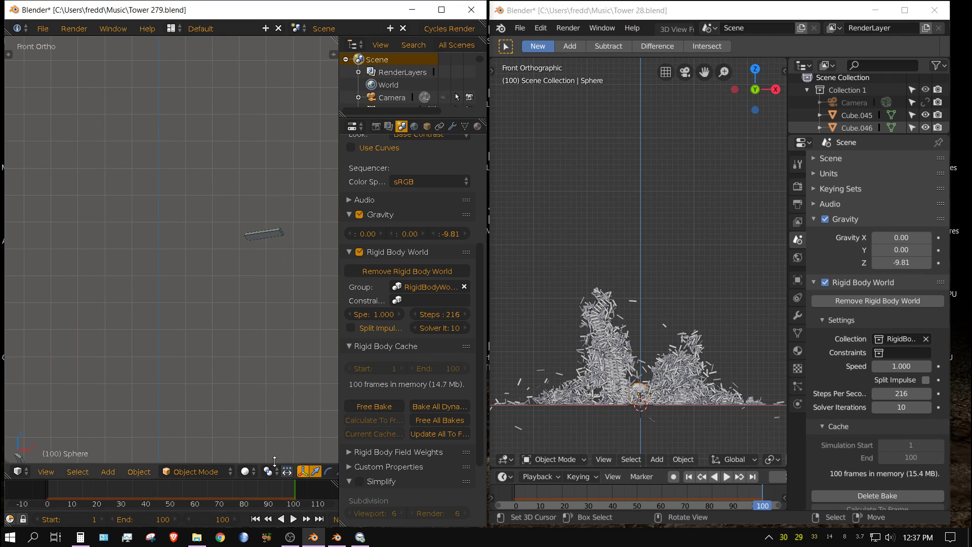
key(Home)
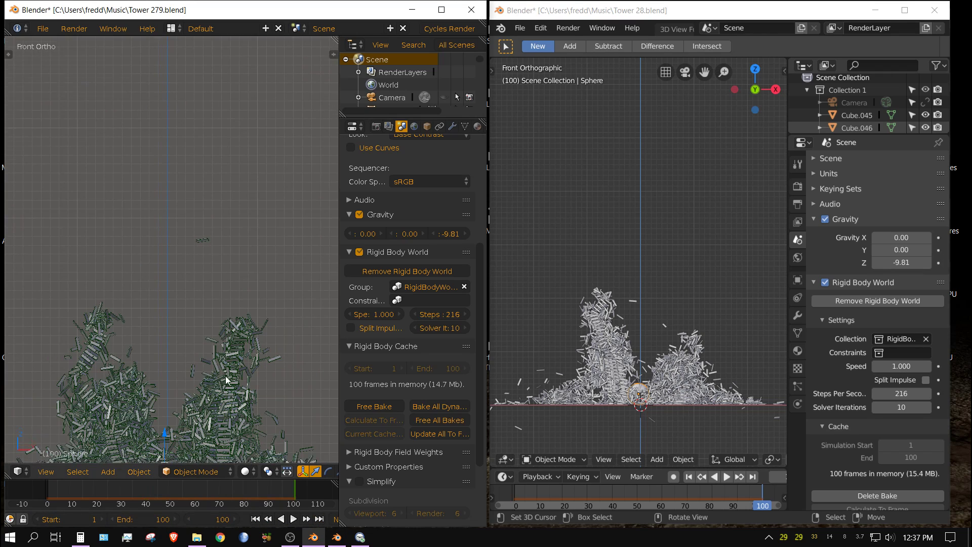
Step: Examine the collapsed towers at frame 100 up close in front view, in Tower 279 and in Tower 28
scroll(248, 264, up, 1)
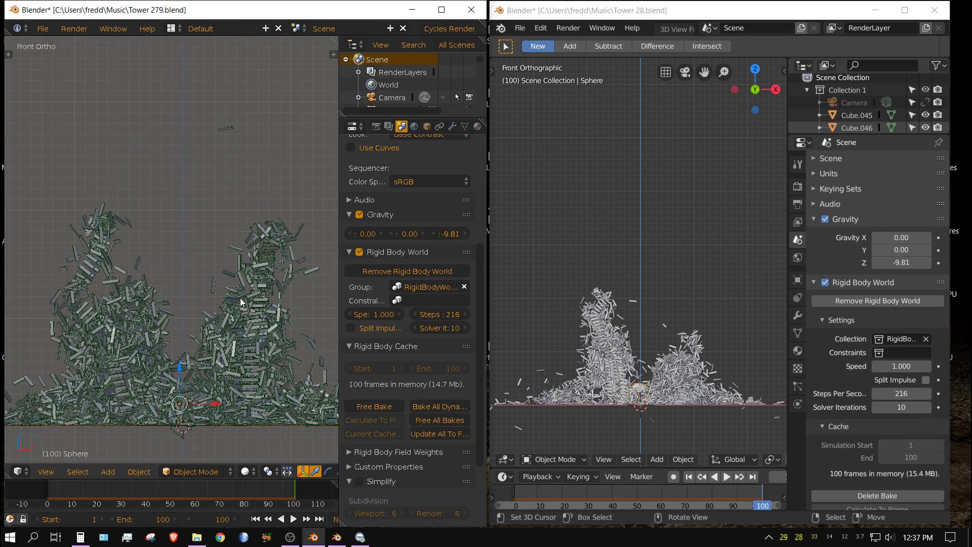
scroll(309, 326, up, 1)
scroll(658, 400, up, 3)
middle_drag(658, 400, 629, 312)
key(KP_1)
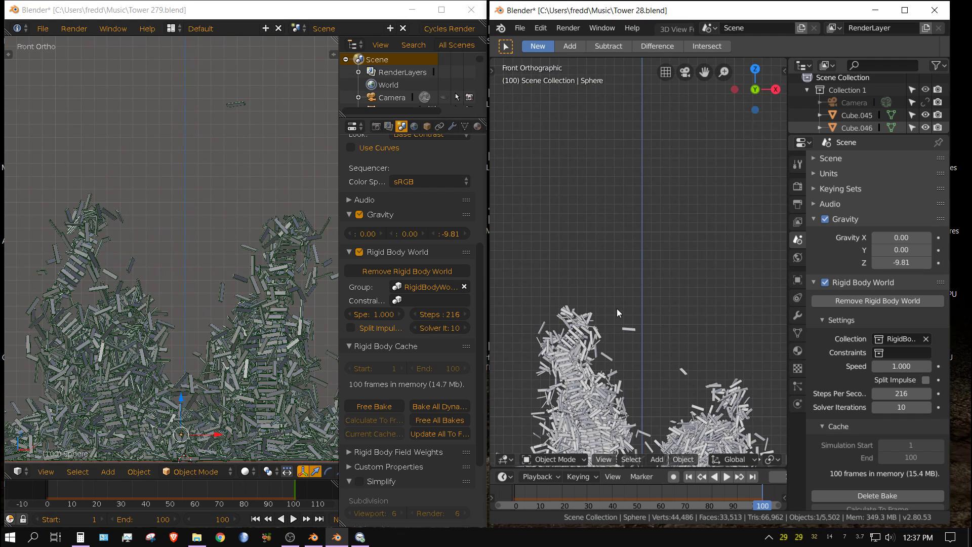
shift+middle_drag(616, 308, 613, 172)
scroll(658, 290, up, 3)
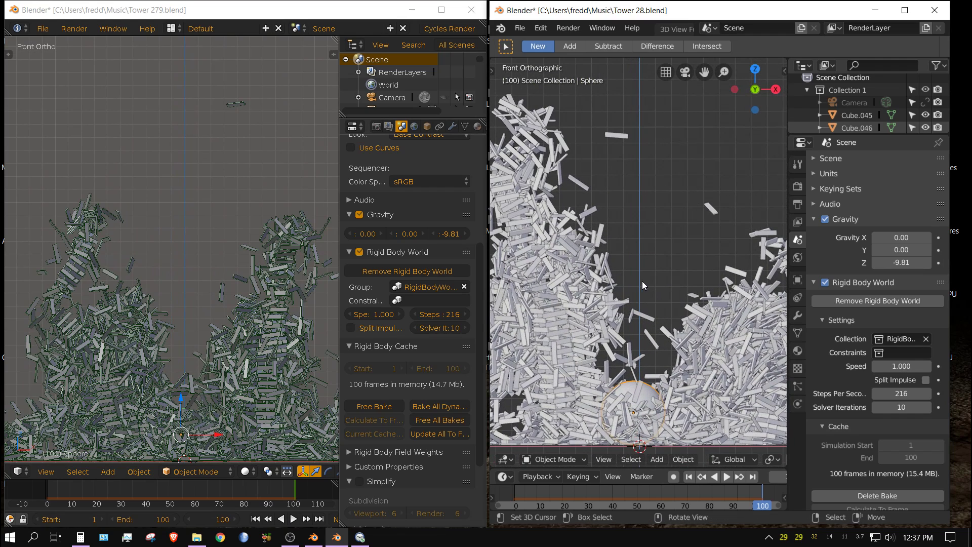
scroll(636, 275, down, 2)
shift+middle_drag(636, 275, 636, 338)
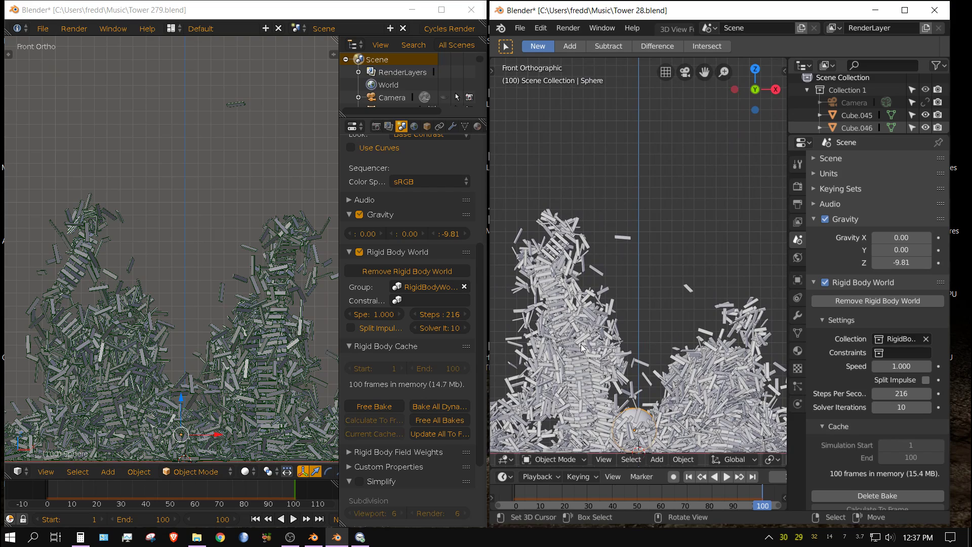
Step: Inspect the frame 100 rubble from above and from the side in Tower 28, and from above in Tower 279
scroll(583, 350, down, 2)
scroll(583, 349, down, 3)
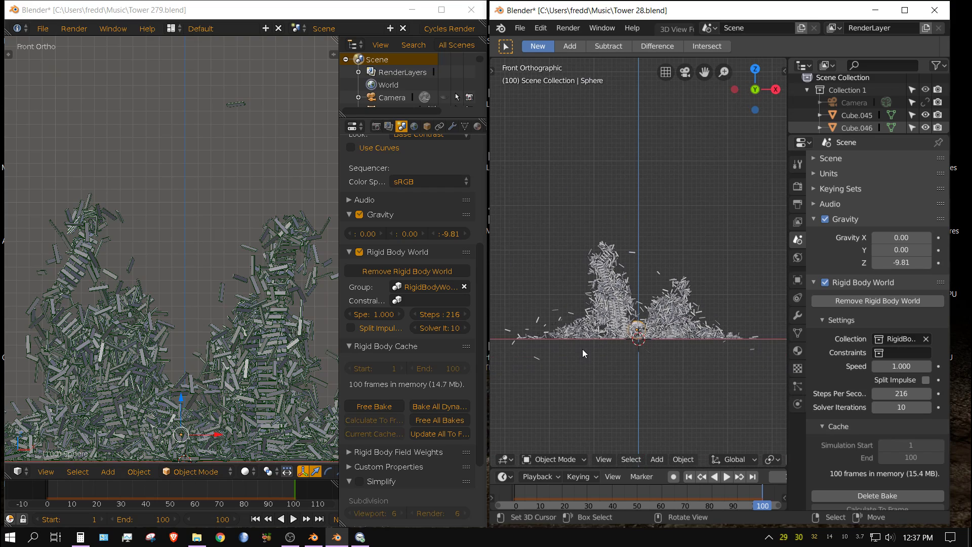
middle_drag(582, 348, 603, 408)
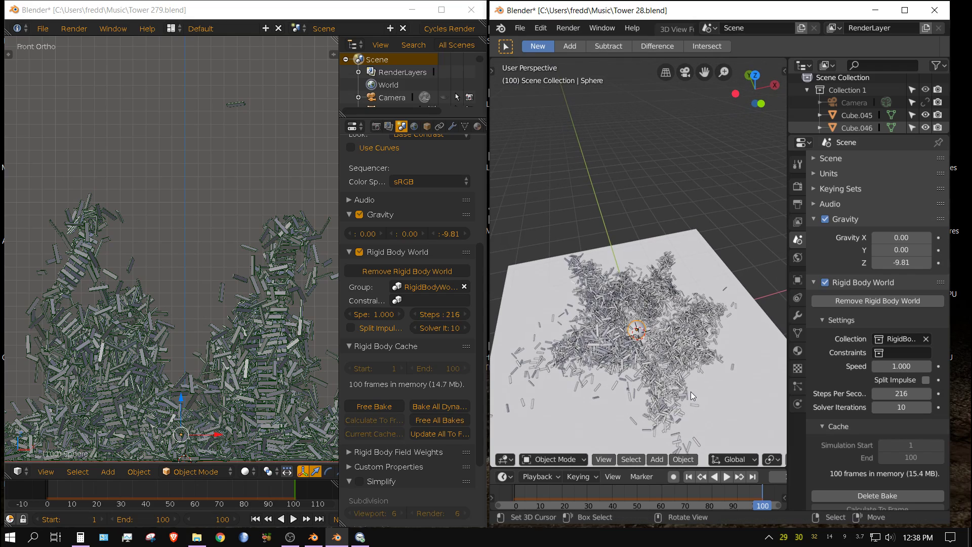
middle_drag(707, 380, 512, 325)
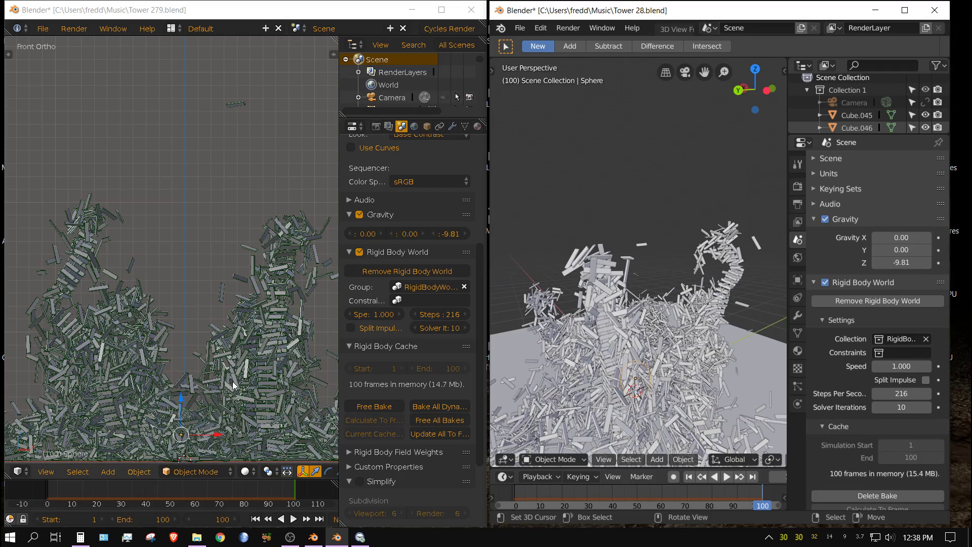
middle_drag(239, 388, 156, 243)
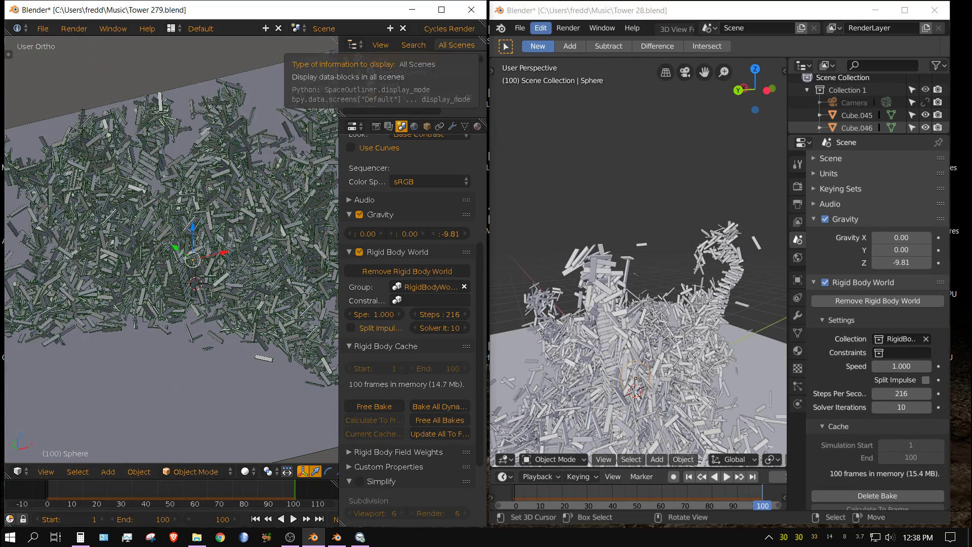
Step: Bring back Free Stopwatch, place it over the Tower 28 window, and switch to the Tower 279 window
click(360, 537)
drag(574, 68, 726, 144)
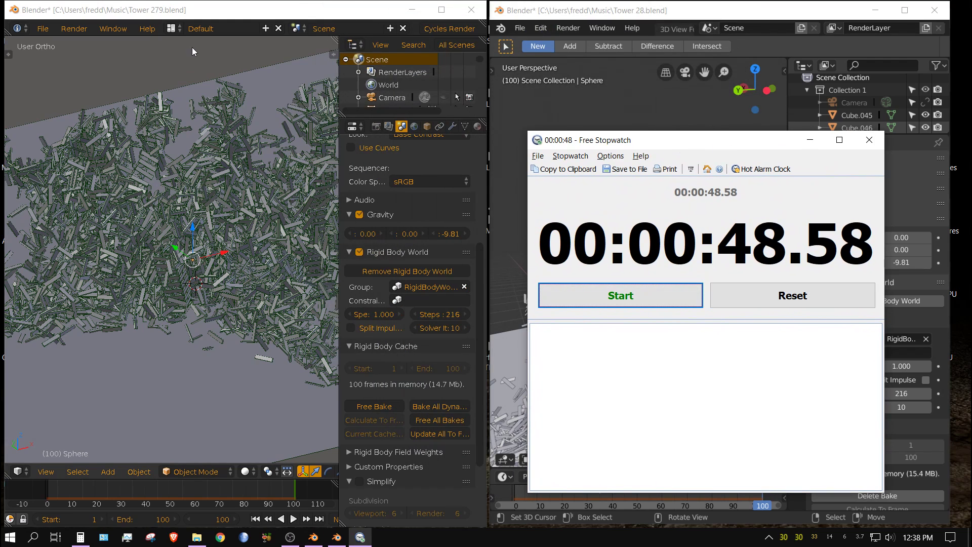
click(204, 13)
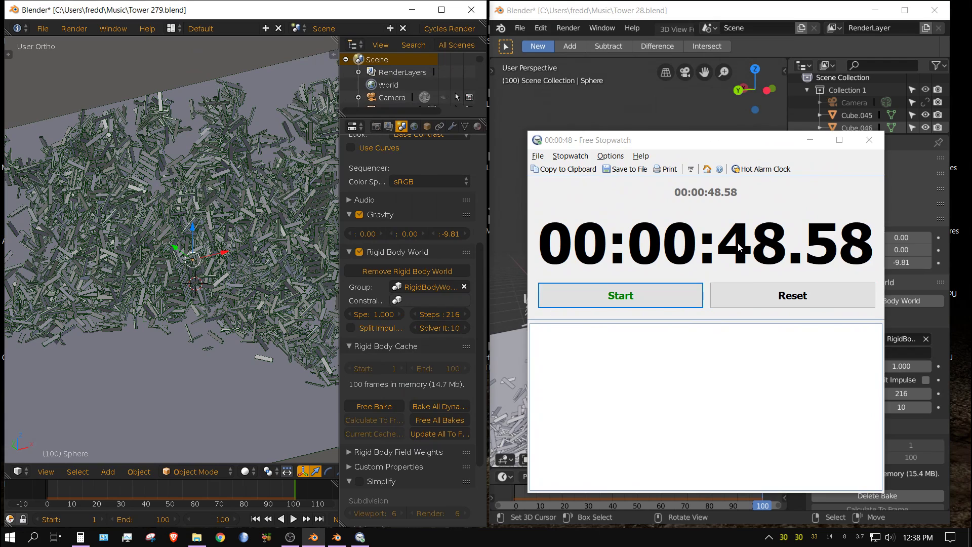